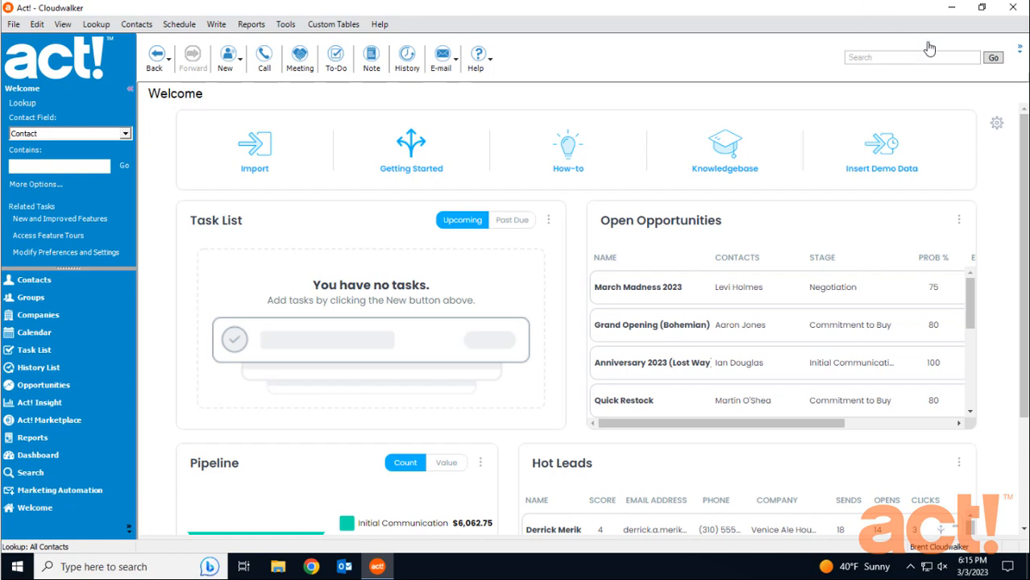
Open the template 03 Presentation - Follow Up Email.adt for editing and bring its Word window to the front.
{"action": "left_click", "coordinate": [218, 25]}
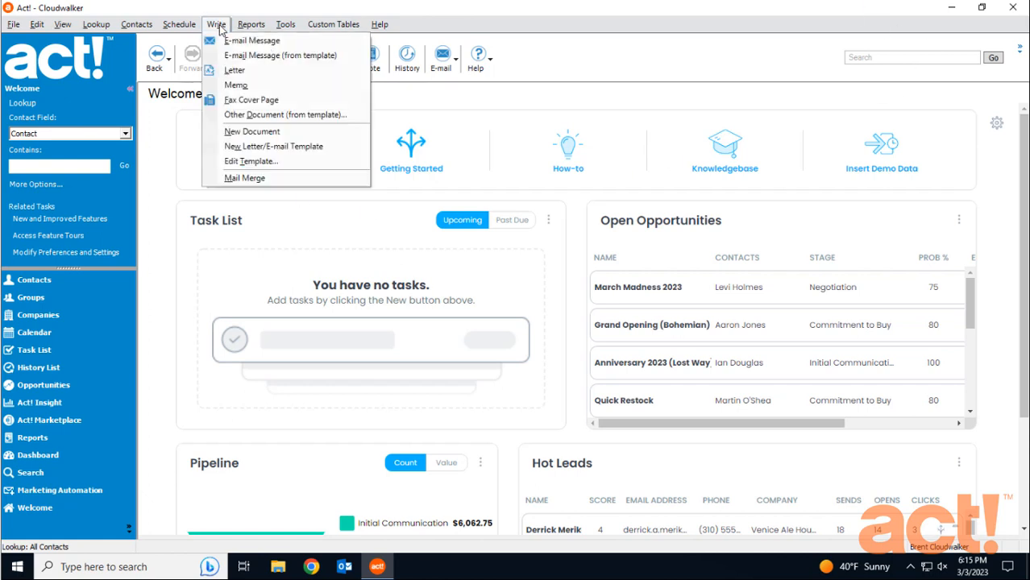
{"action": "left_click", "coordinate": [284, 167]}
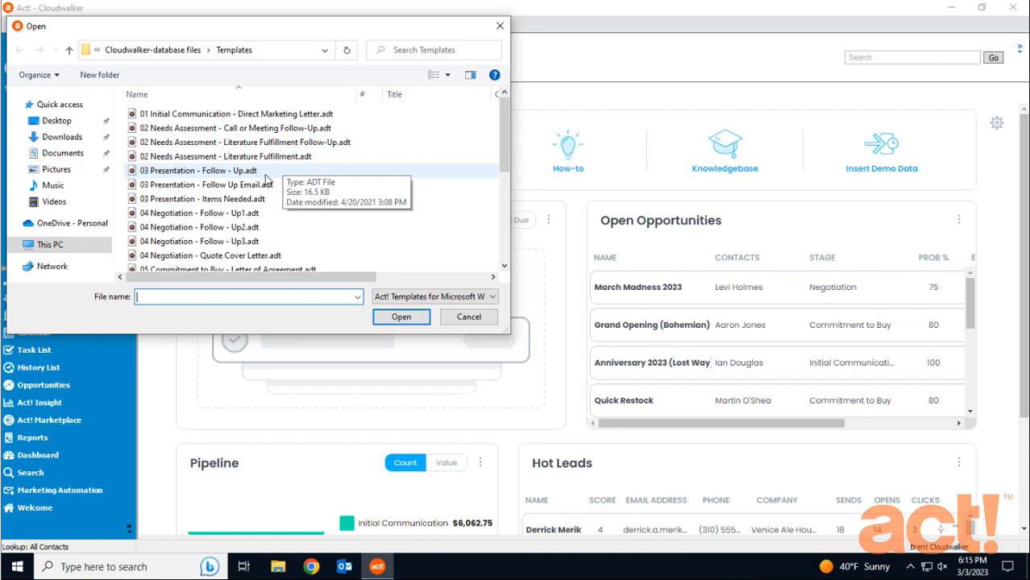
{"action": "left_click", "coordinate": [216, 188]}
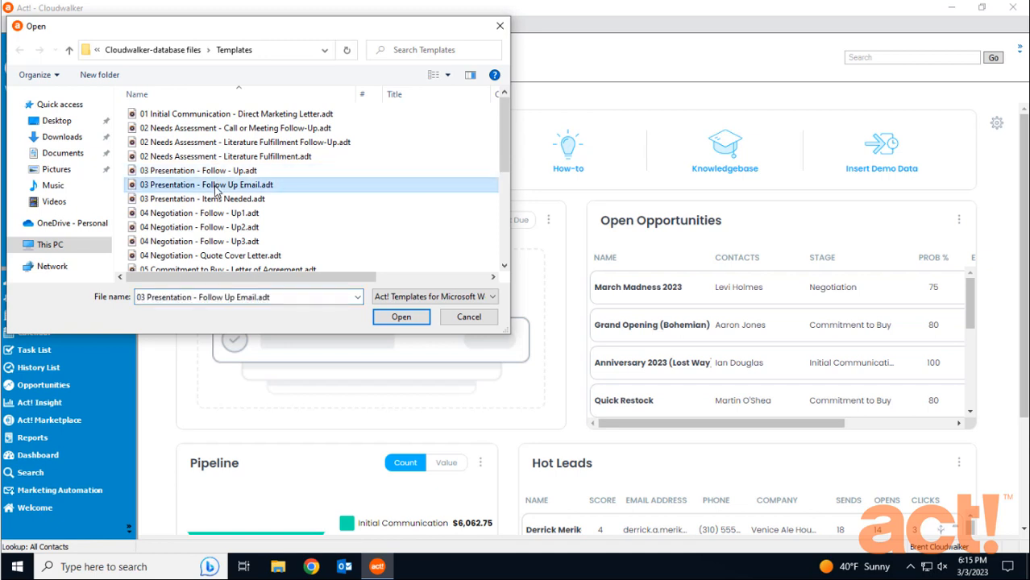
{"action": "left_click", "coordinate": [415, 320]}
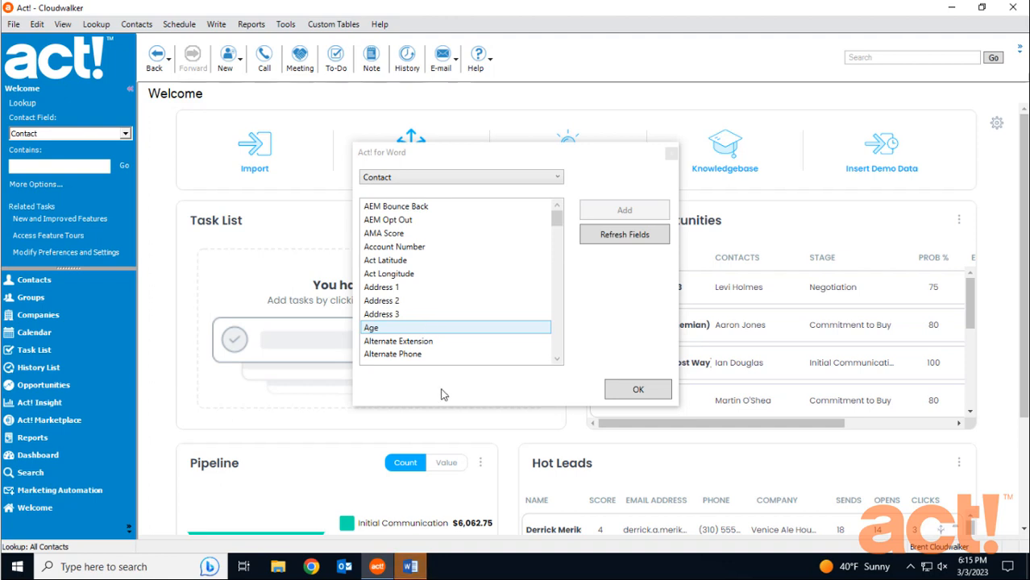
{"action": "left_click", "coordinate": [415, 573]}
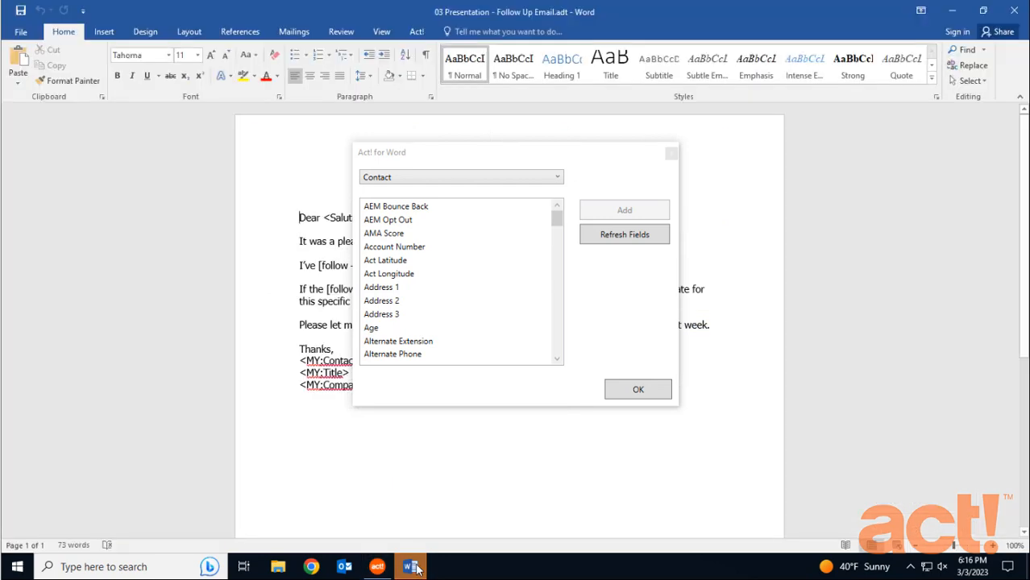
Move the Act! for Word field list clear of the template text.
{"action": "left_click", "coordinate": [610, 157]}
{"action": "left_click_drag", "start_coordinate": [606, 156], "coordinate": [271, 136]}
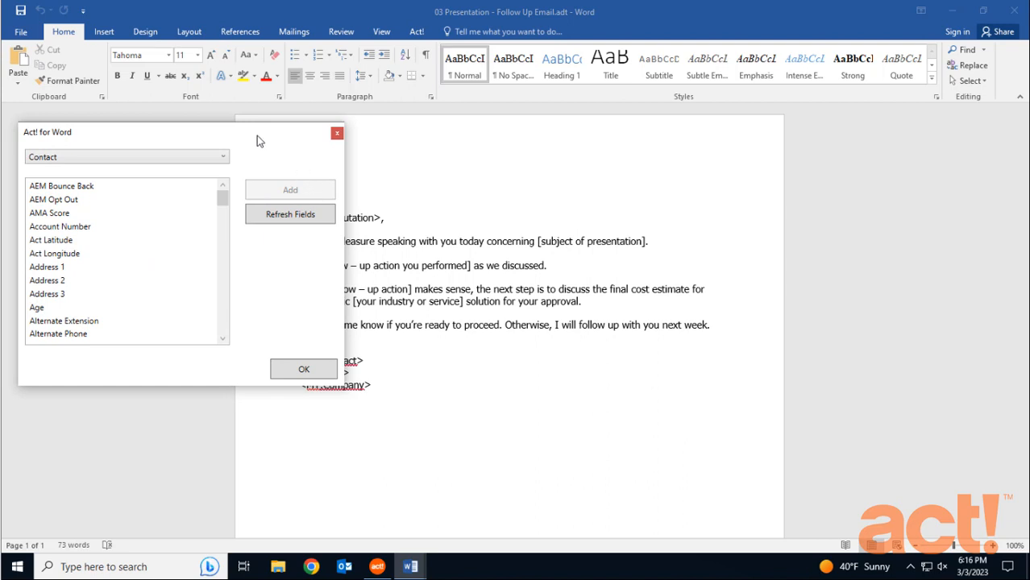
{"action": "left_click_drag", "start_coordinate": [257, 136], "coordinate": [926, 28]}
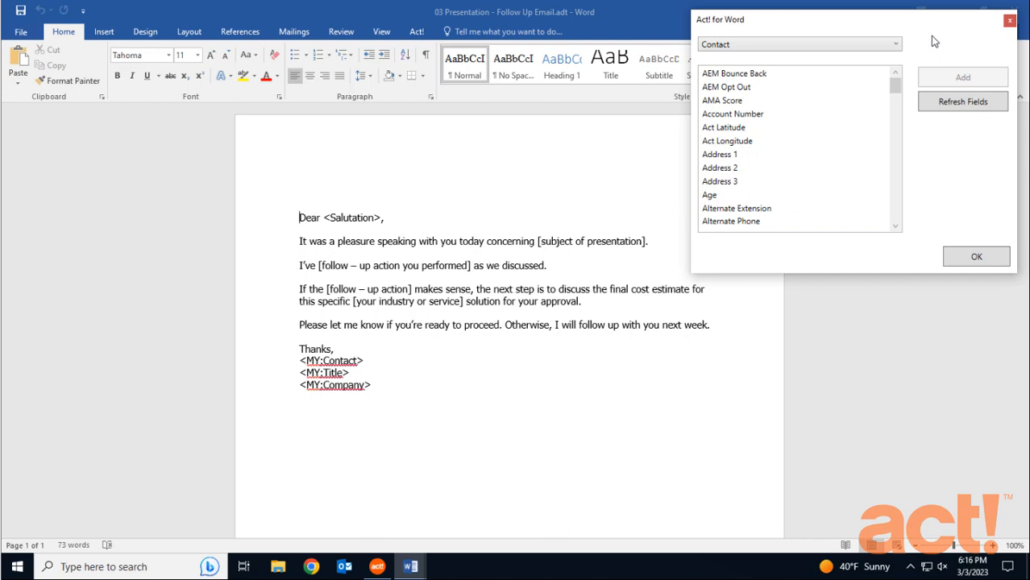
Save a copy of the template in the Templates folder as 03 Presentation - Follow Up Email - Phoenix Ale.adt and return to the document.
{"action": "left_click", "coordinate": [23, 33]}
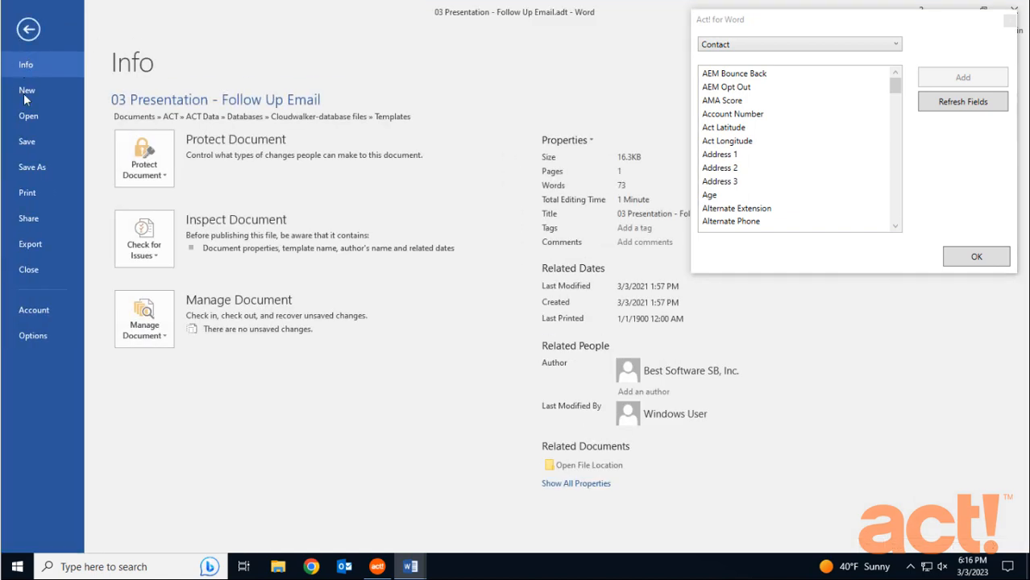
{"action": "left_click", "coordinate": [35, 170]}
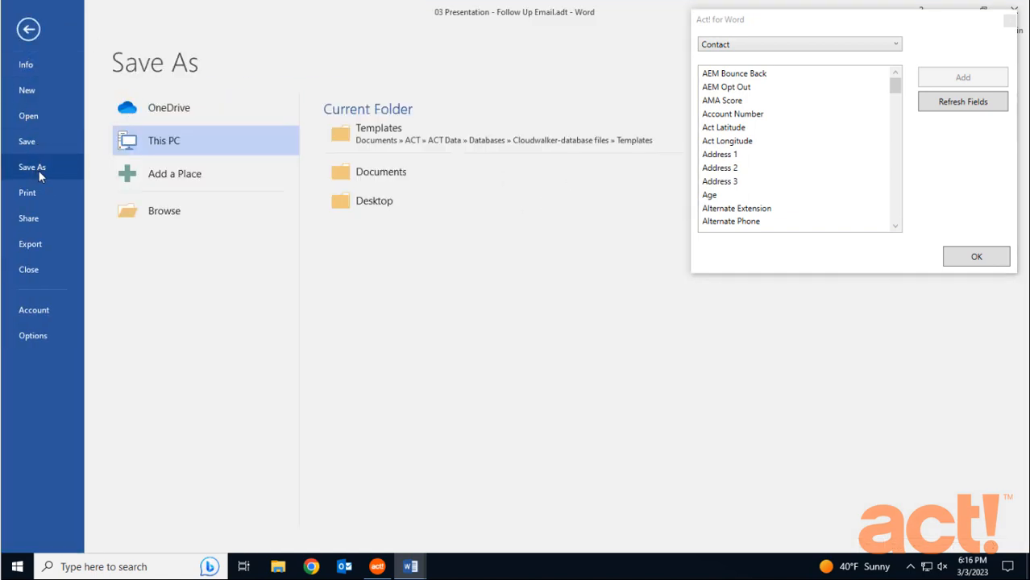
{"action": "left_click", "coordinate": [375, 129]}
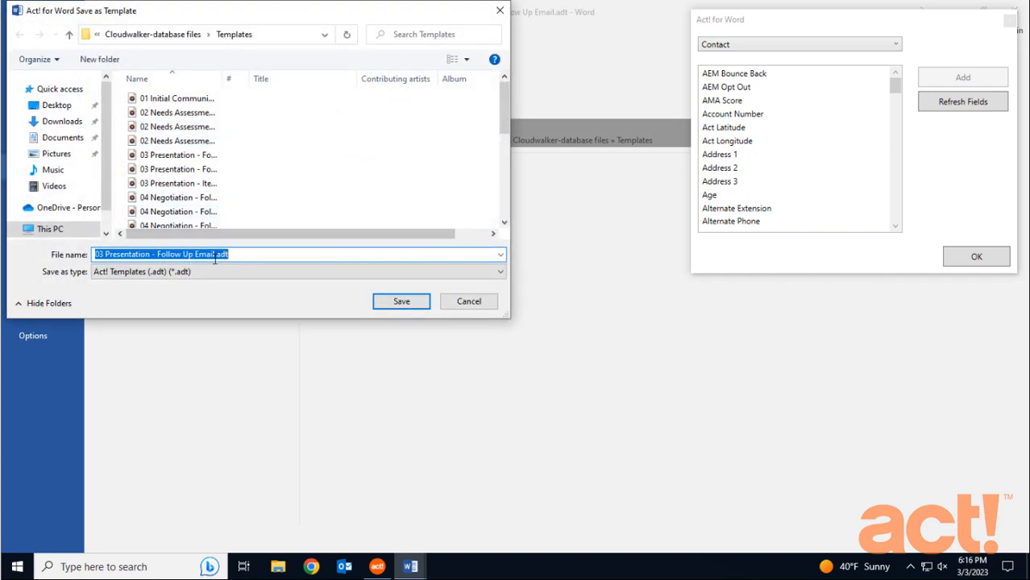
{"action": "left_click", "coordinate": [215, 253]}
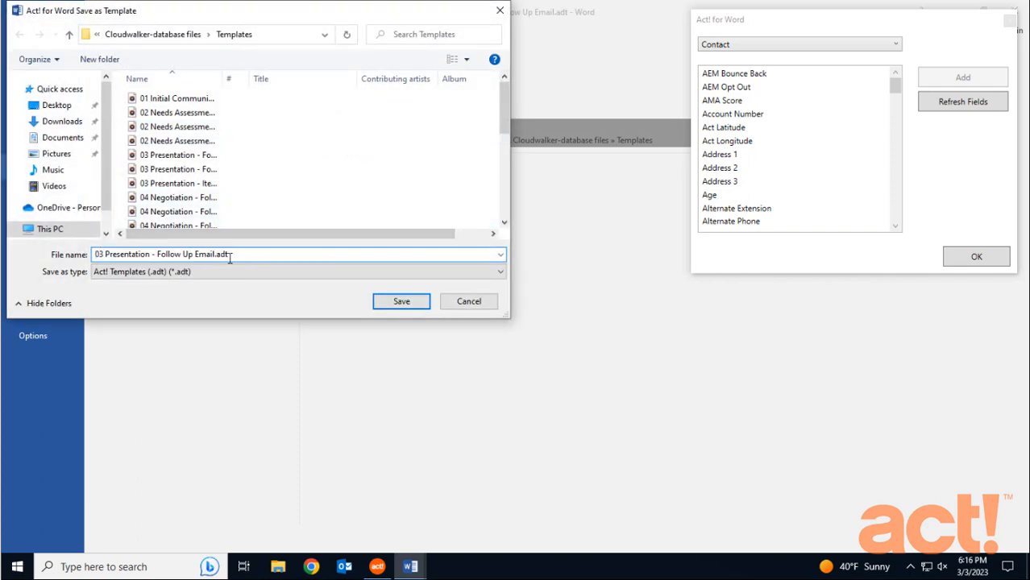
{"action": "type", "text": "- Phoenix Ale"}
{"action": "left_click", "coordinate": [401, 303]}
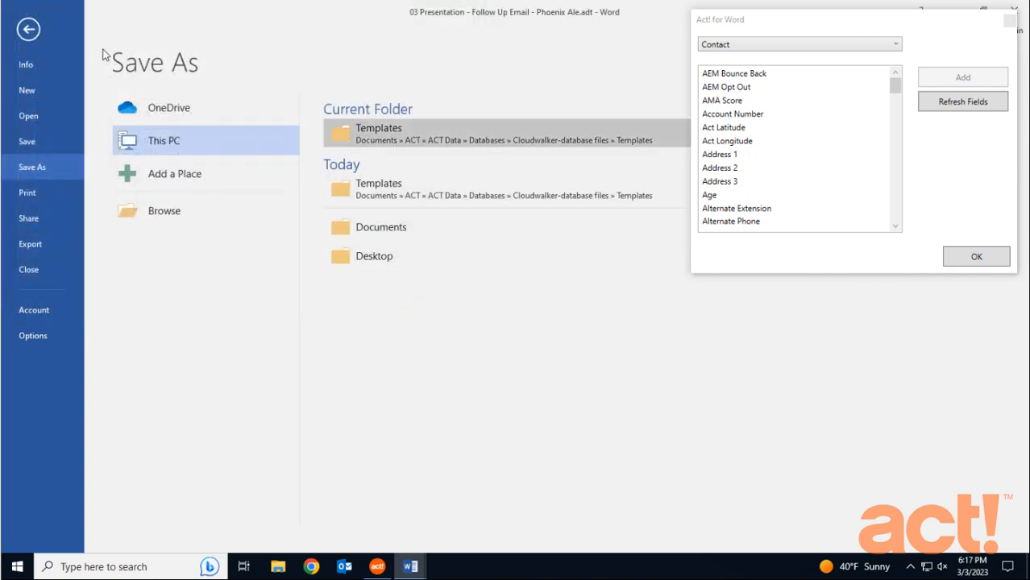
{"action": "left_click", "coordinate": [32, 30]}
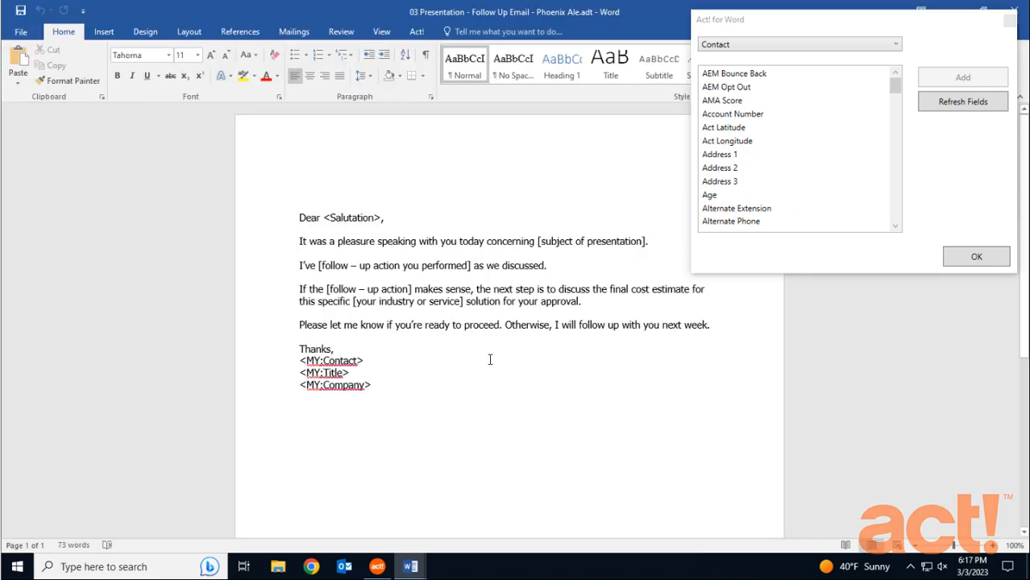
Highlight the three body paragraphs from the follow-up action to the closing line, and close the template and Word.
{"action": "left_click_drag", "start_coordinate": [299, 266], "coordinate": [713, 327]}
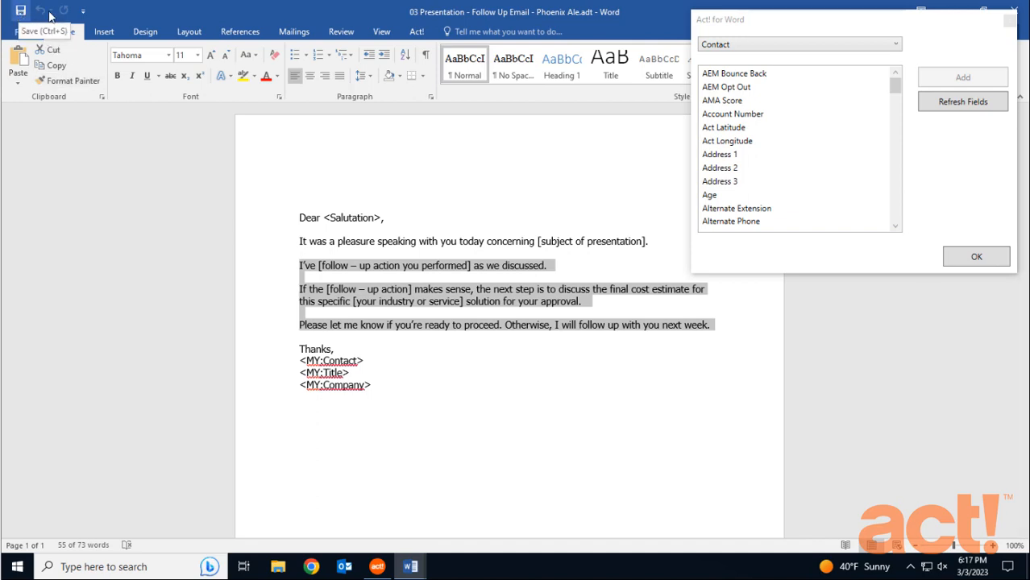
{"action": "left_click", "coordinate": [25, 33]}
{"action": "left_click", "coordinate": [29, 271]}
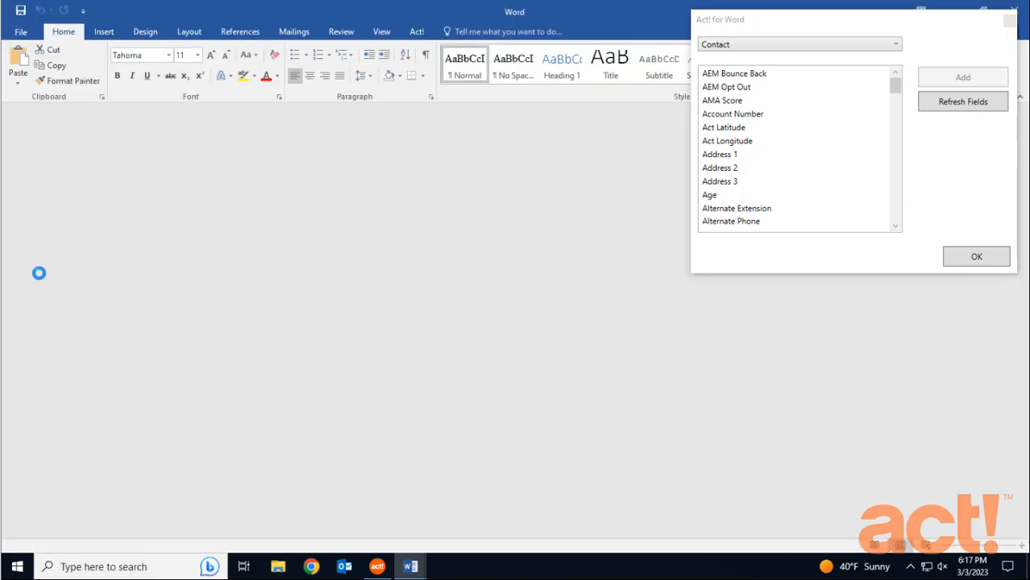
{"action": "left_click", "coordinate": [1016, 9]}
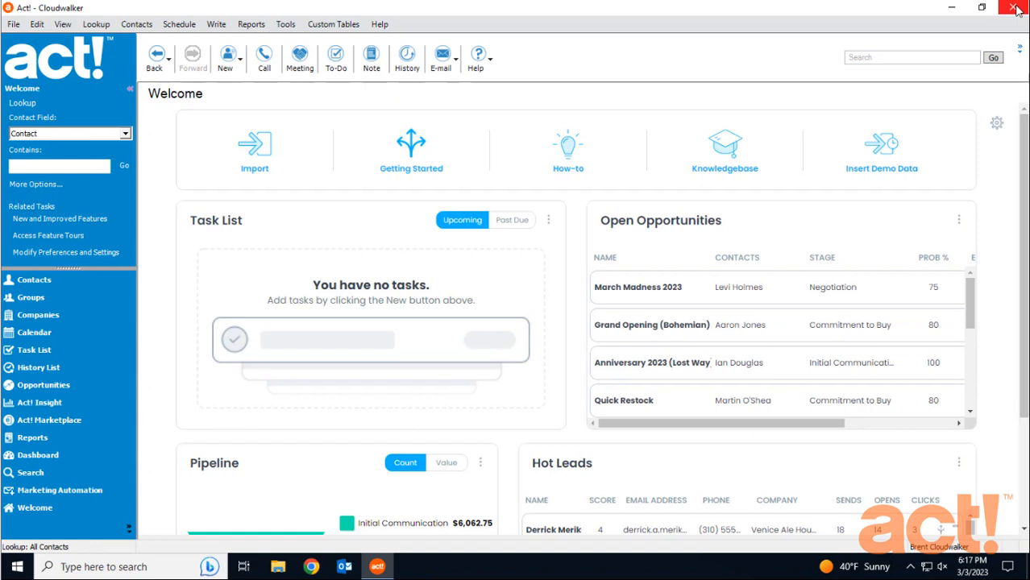
In File Explorer, browse to Documents\ACT\ACT Data\Databases\Cloudwalker-database files\Templates and widen the Name column to show full file names.
{"action": "left_click", "coordinate": [278, 566]}
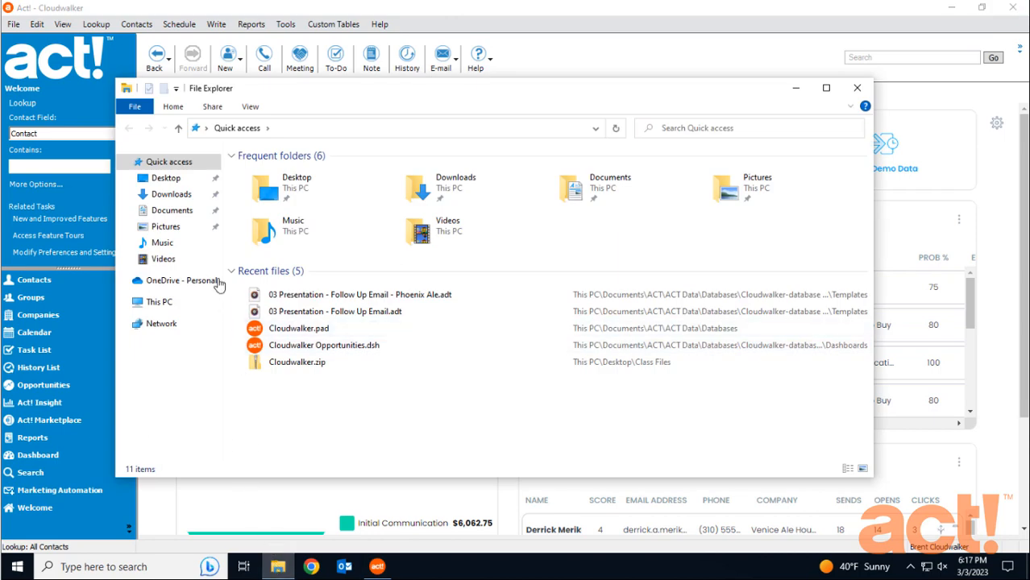
{"action": "left_click", "coordinate": [181, 211]}
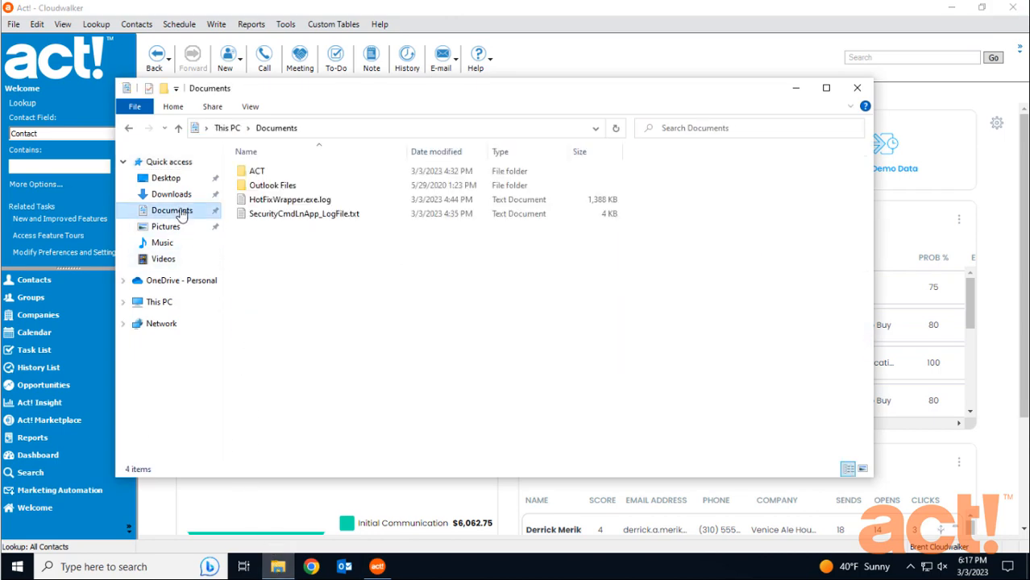
{"action": "double_click", "coordinate": [255, 171]}
{"action": "double_click", "coordinate": [260, 173]}
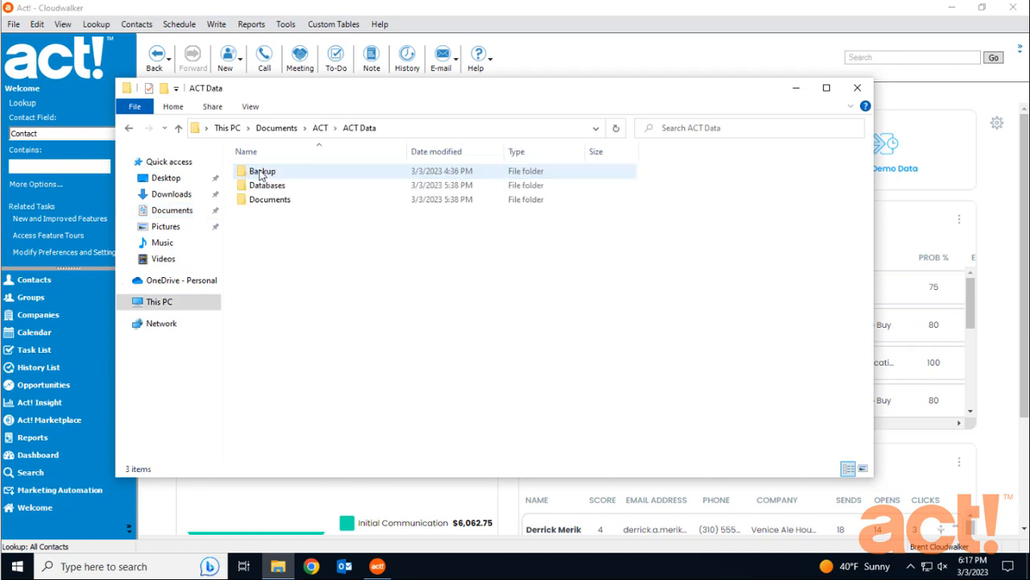
{"action": "double_click", "coordinate": [262, 186]}
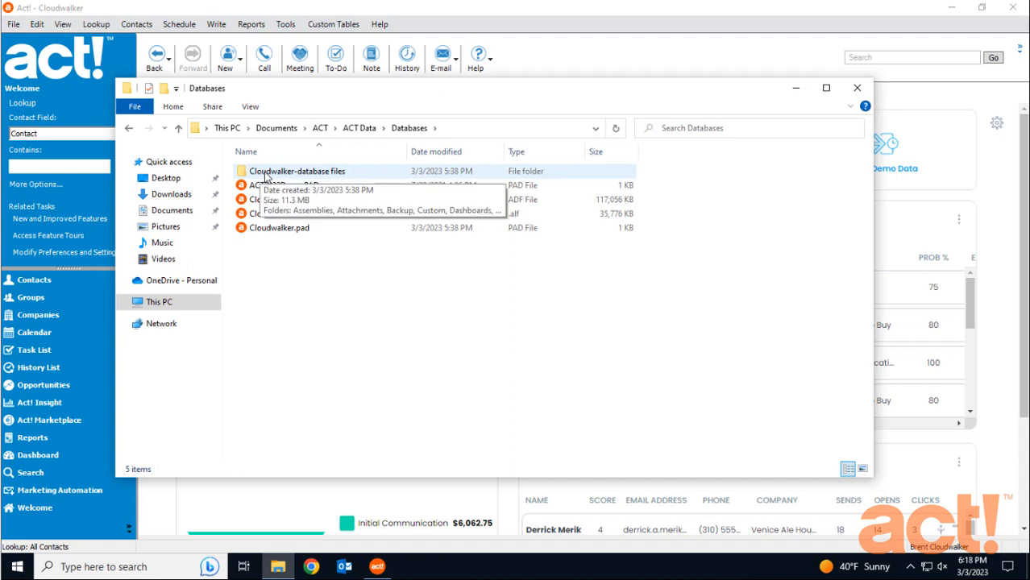
{"action": "double_click", "coordinate": [267, 174]}
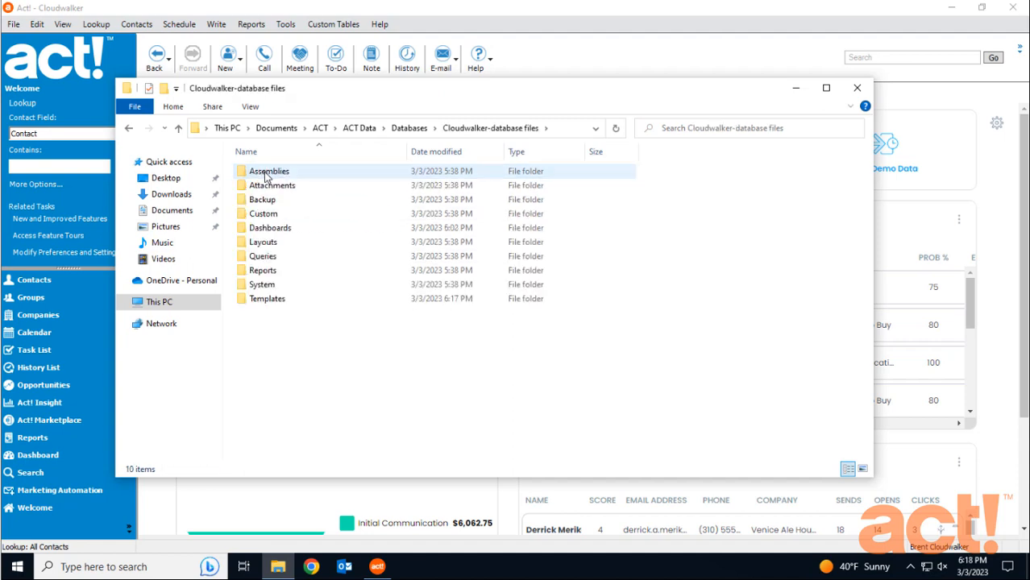
{"action": "double_click", "coordinate": [267, 299]}
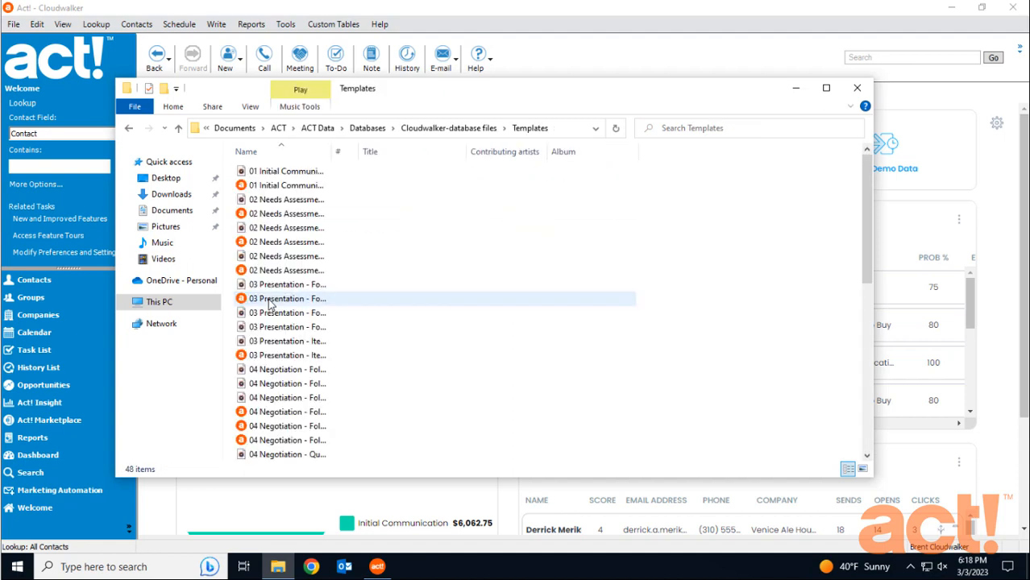
{"action": "left_click_drag", "start_coordinate": [332, 151], "coordinate": [492, 153]}
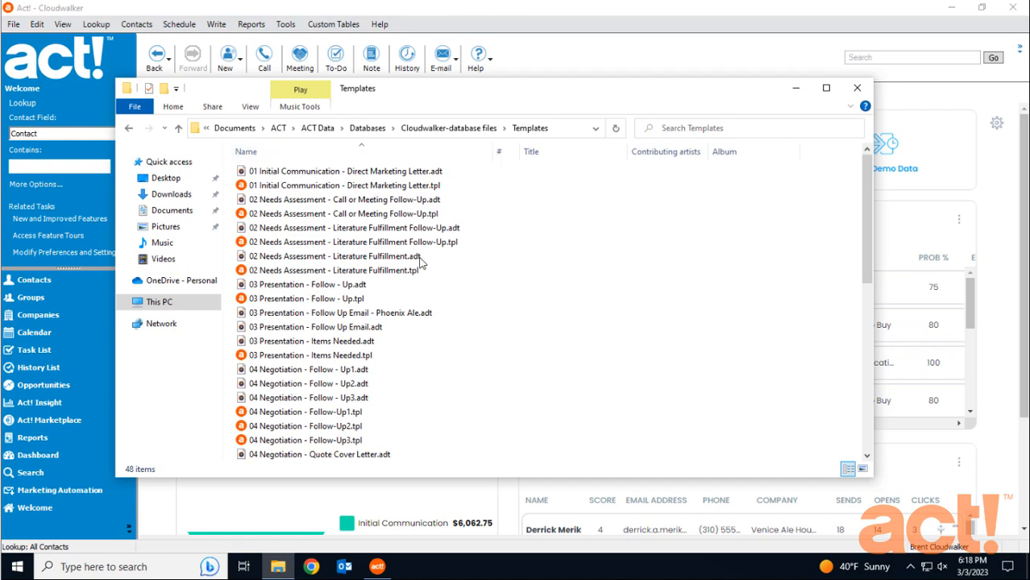
Examine the name and .adt extension of the Phoenix Ale template and its original, and close the folder window.
{"action": "left_click", "coordinate": [396, 314]}
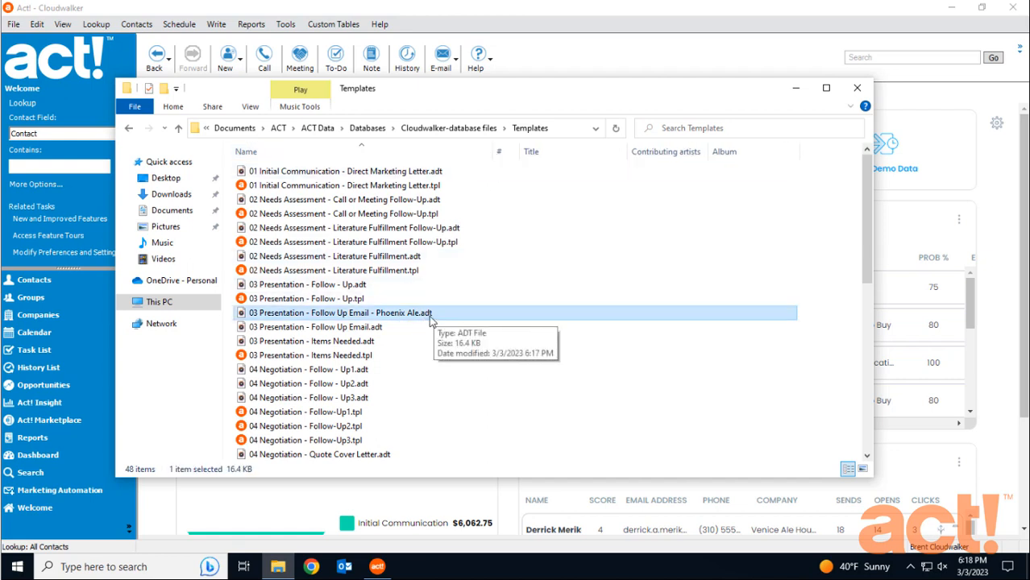
{"action": "left_click", "coordinate": [425, 320]}
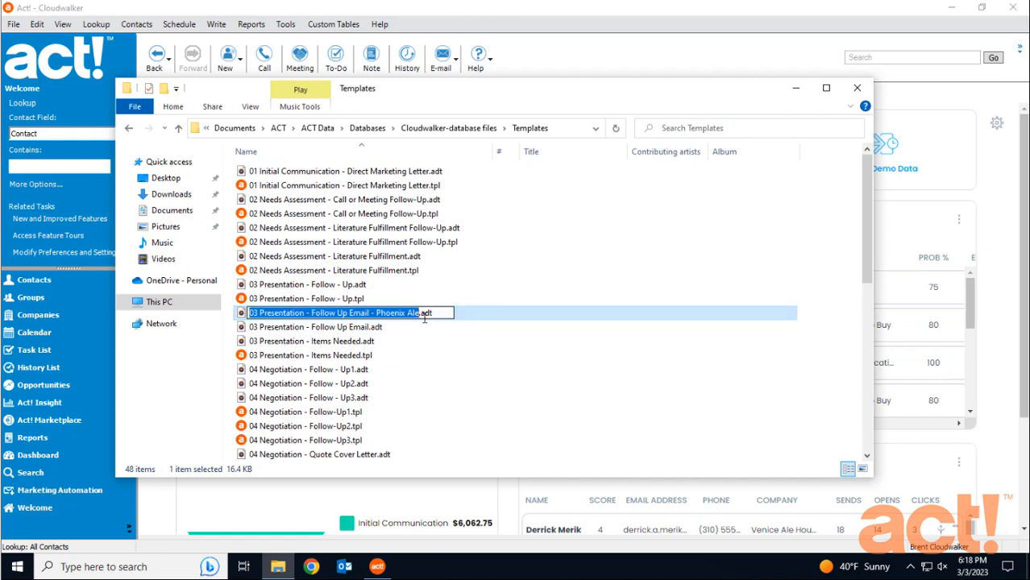
{"action": "left_click_drag", "start_coordinate": [437, 314], "coordinate": [420, 313]}
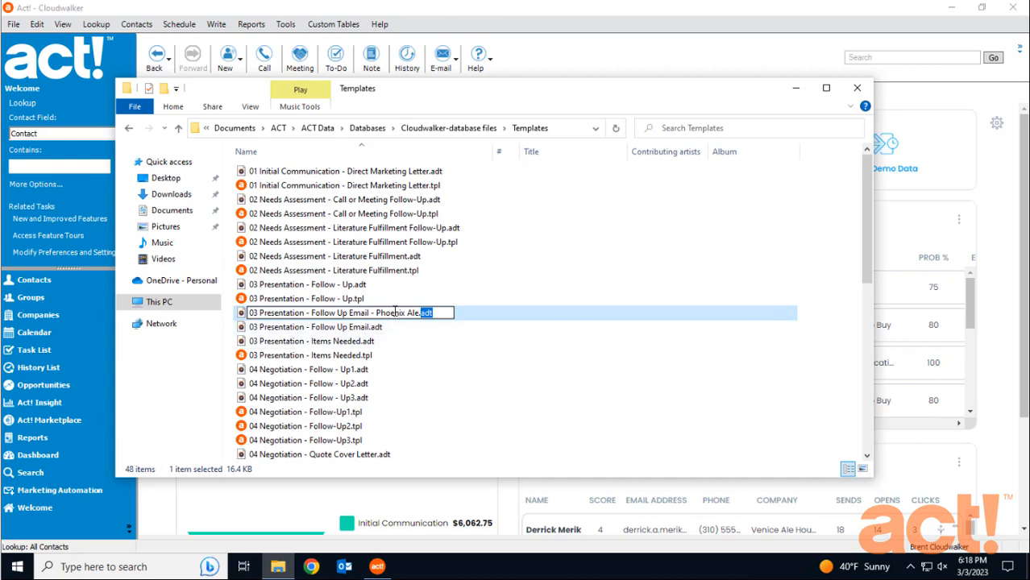
{"action": "left_click", "coordinate": [376, 312]}
{"action": "left_click", "coordinate": [360, 327]}
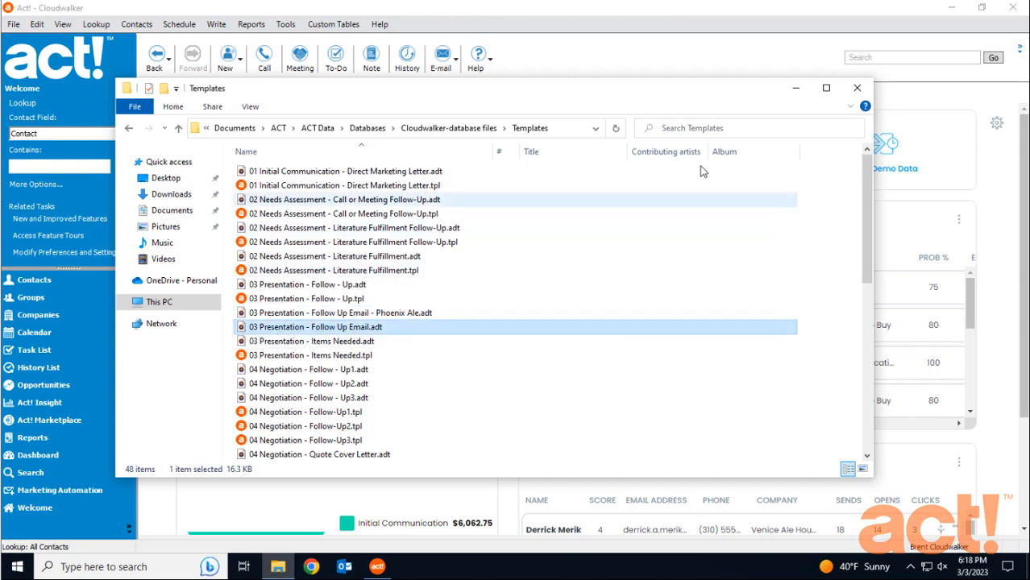
{"action": "left_click", "coordinate": [857, 88]}
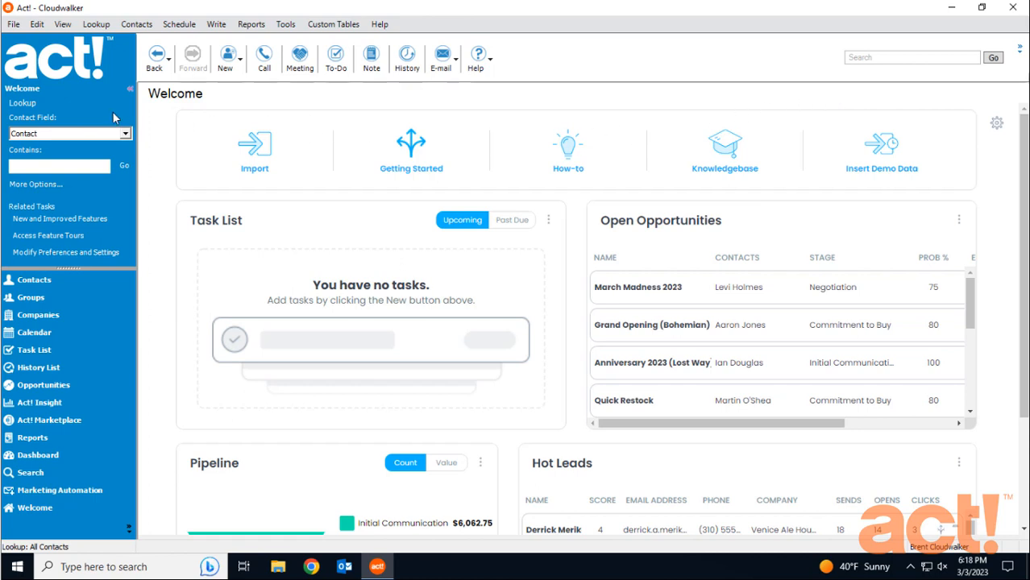
Look up contacts whose Company starts with Phoenix Ale and omit the fourth contact from the results.
{"action": "left_click", "coordinate": [44, 187]}
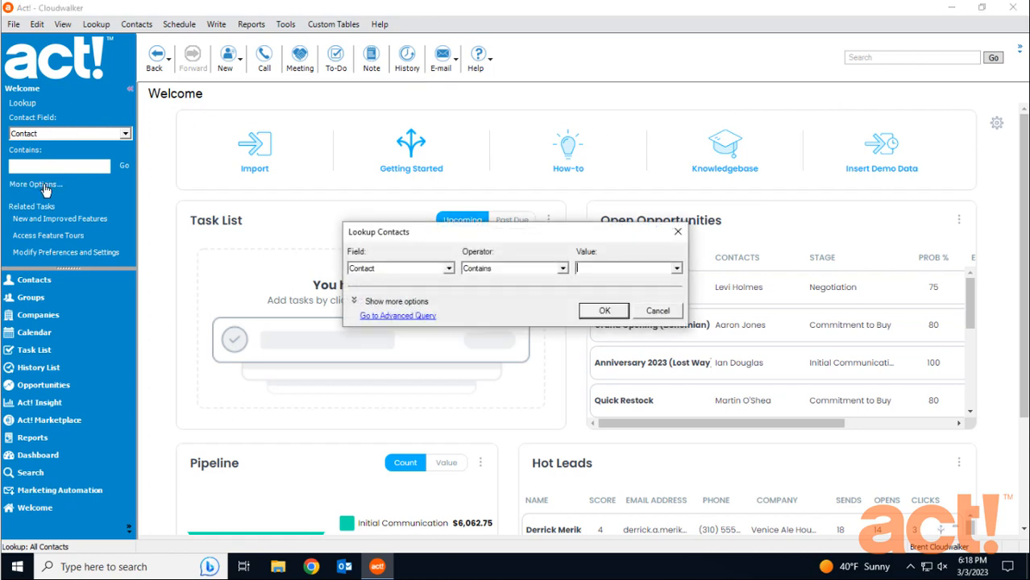
{"action": "left_click", "coordinate": [449, 269]}
{"action": "left_click", "coordinate": [449, 284]}
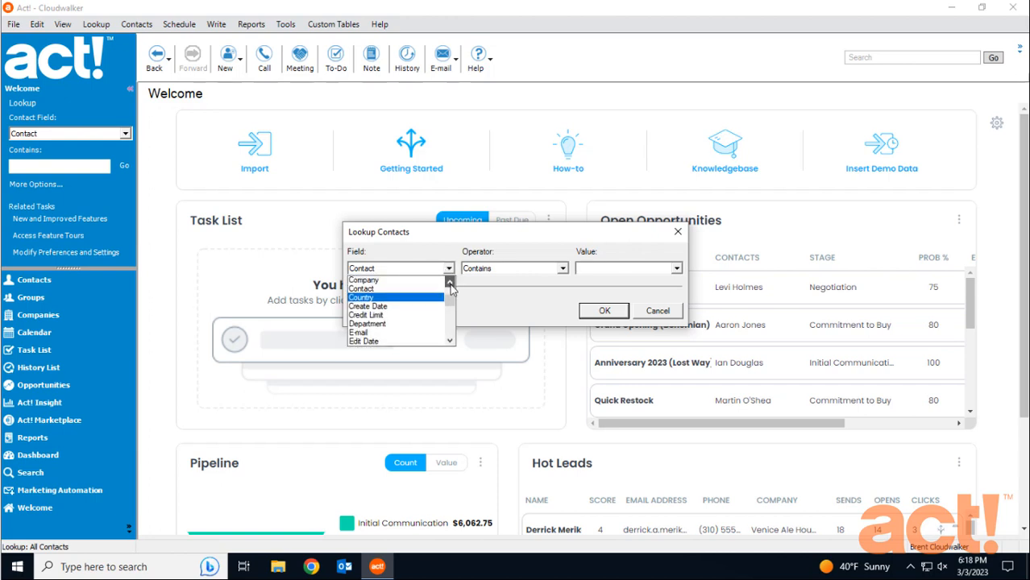
{"action": "left_click", "coordinate": [406, 280]}
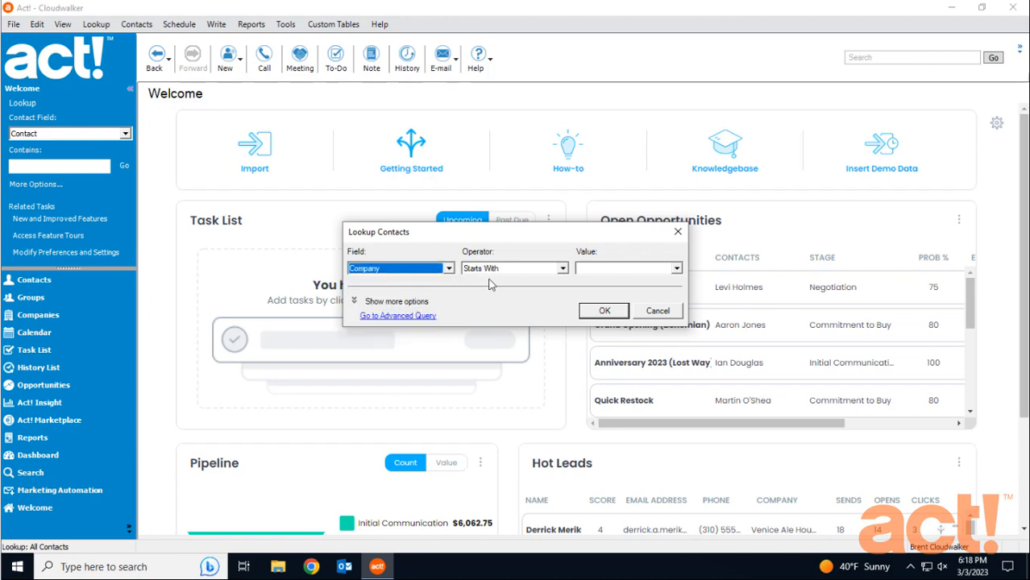
{"action": "left_click", "coordinate": [597, 270]}
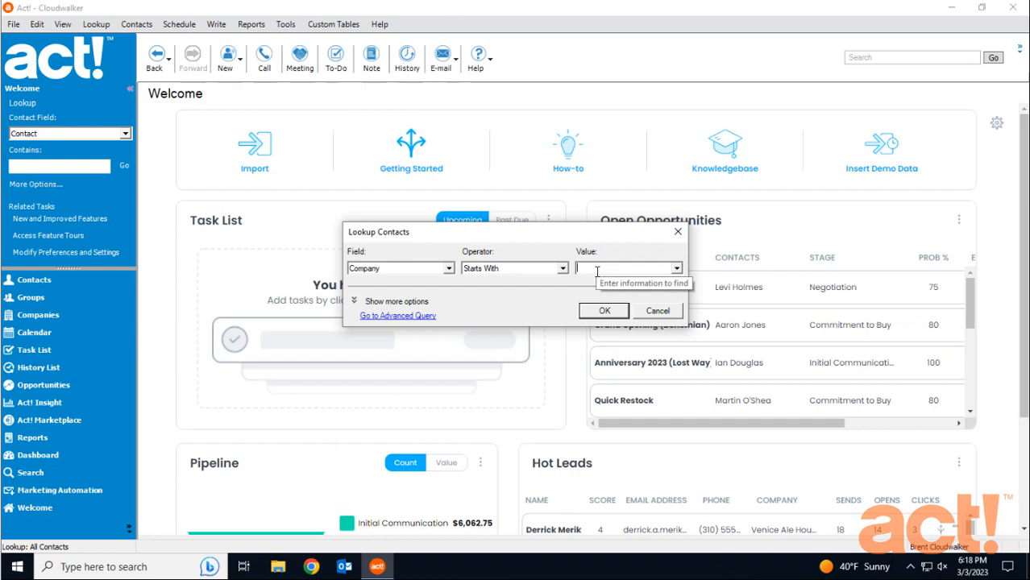
{"action": "type", "text": "Phoenix Ale"}
{"action": "left_click", "coordinate": [606, 314]}
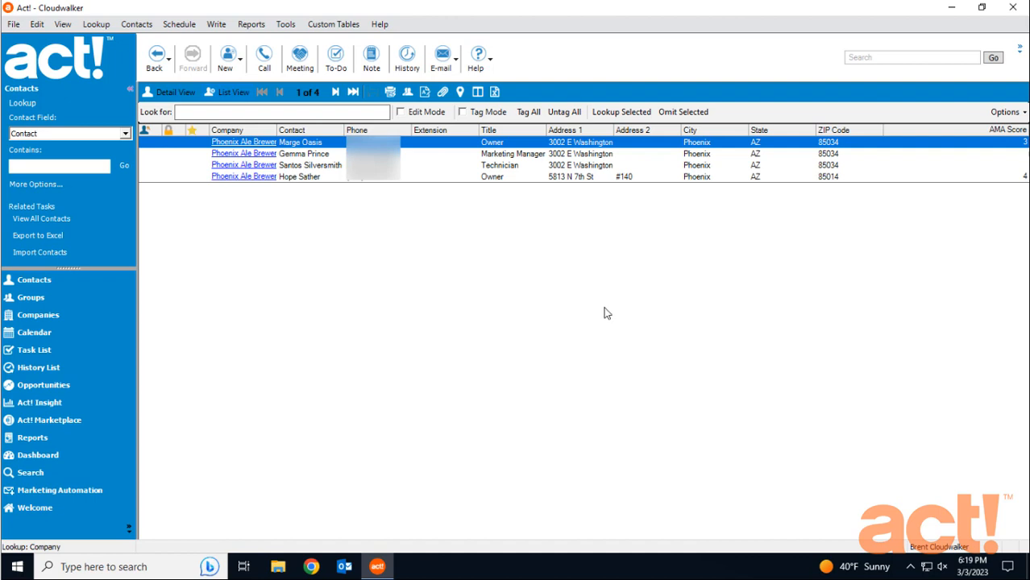
{"action": "left_click", "coordinate": [296, 179]}
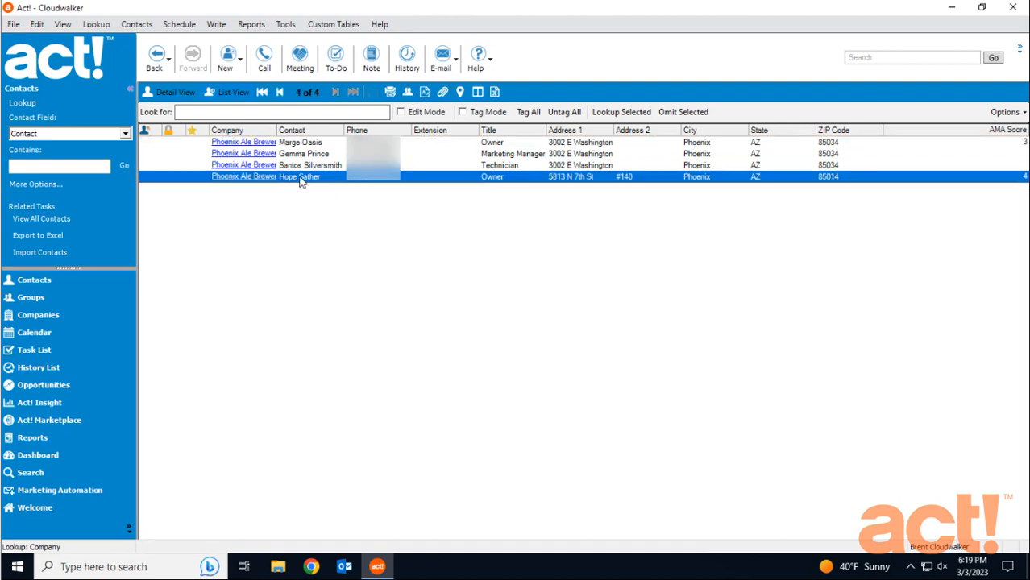
{"action": "left_click", "coordinate": [682, 113]}
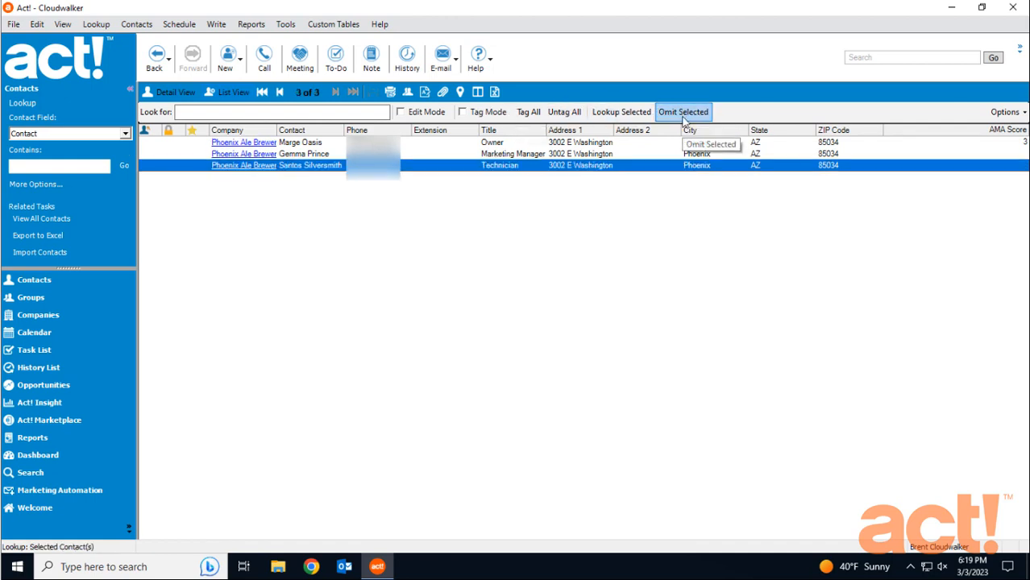
Review the detail records of the three Phoenix Ale contacts for e-mail addresses and return to the contact list.
{"action": "double_click", "coordinate": [307, 145]}
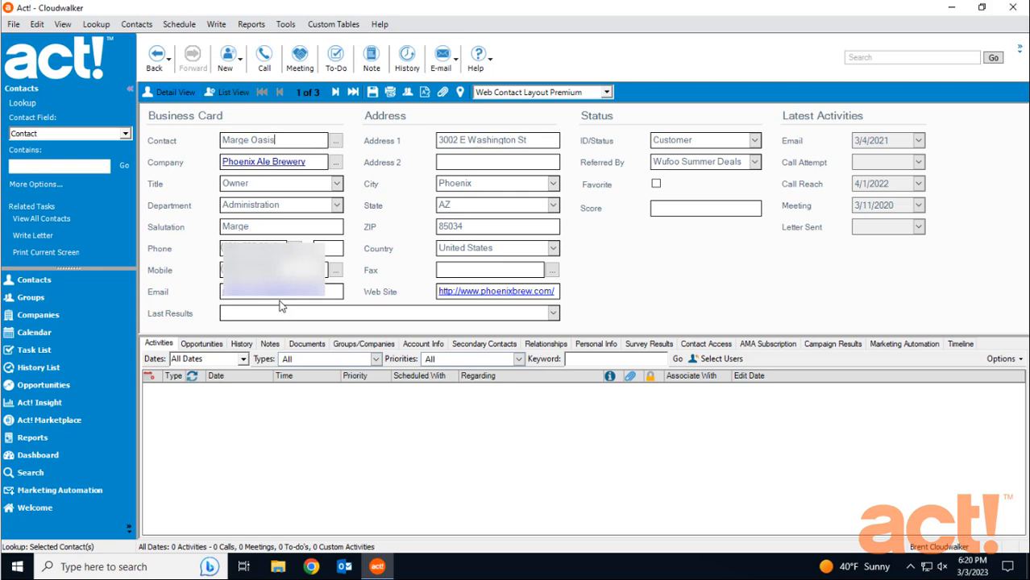
{"action": "left_click", "coordinate": [337, 93]}
{"action": "left_click", "coordinate": [337, 93]}
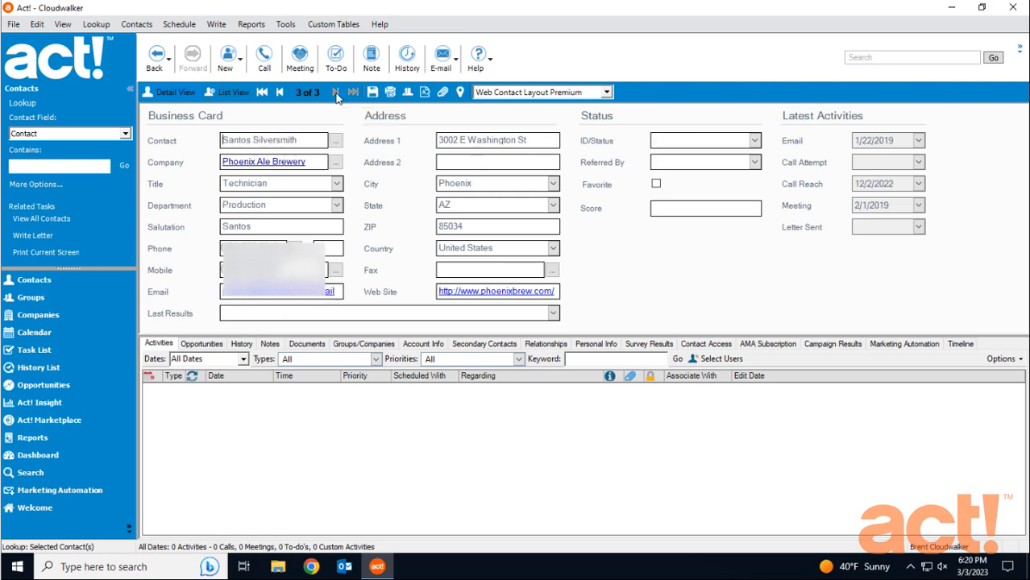
{"action": "left_click", "coordinate": [231, 92]}
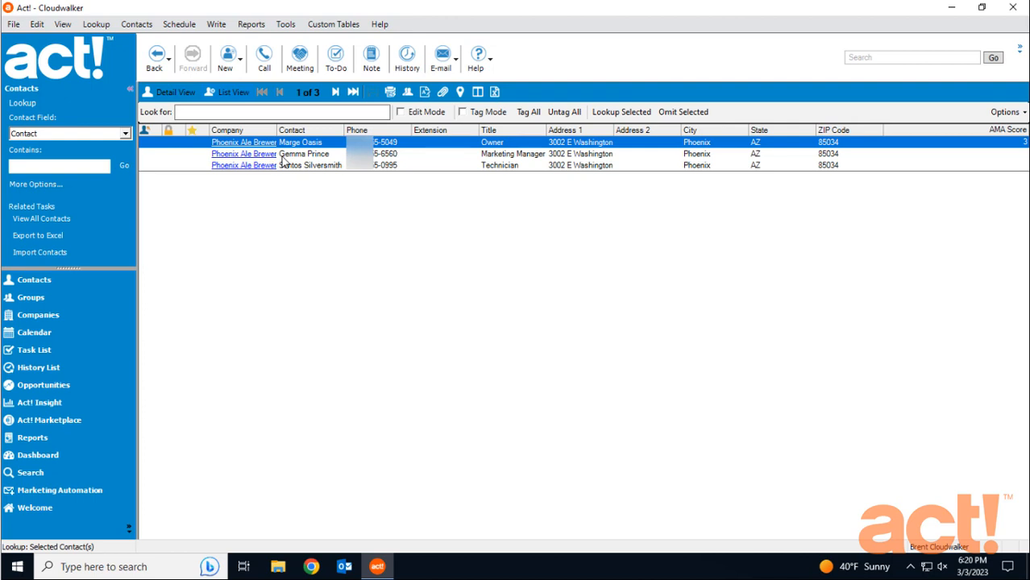
Start a mail merge for the contacts and choose E-mail as its output.
{"action": "left_click", "coordinate": [216, 24]}
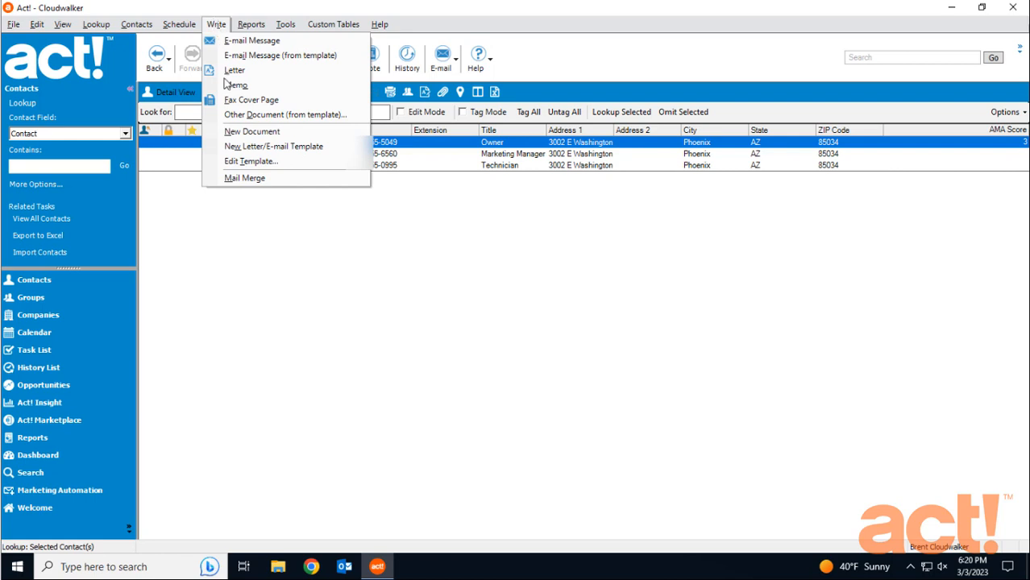
{"action": "left_click", "coordinate": [245, 179]}
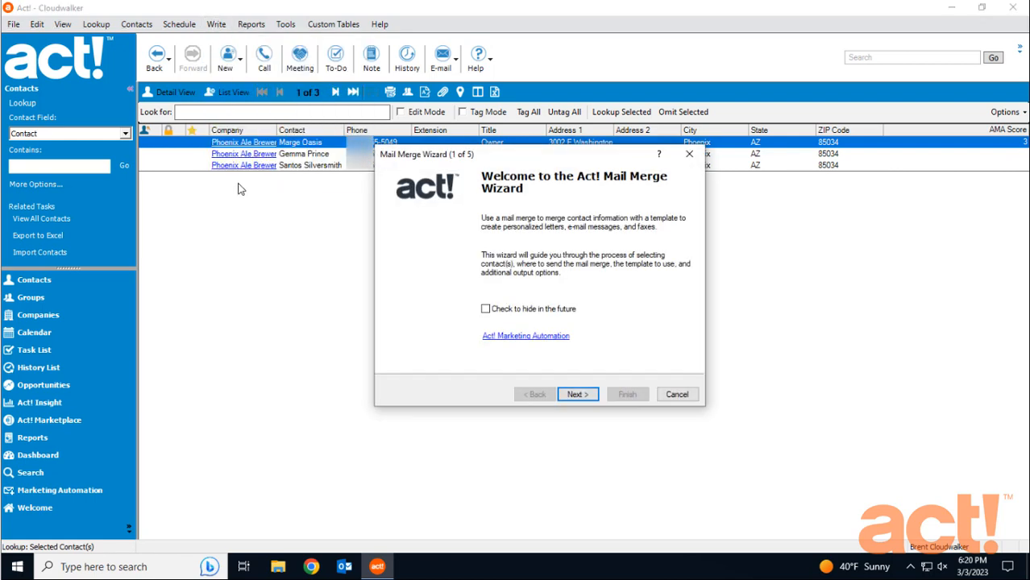
{"action": "left_click", "coordinate": [574, 392]}
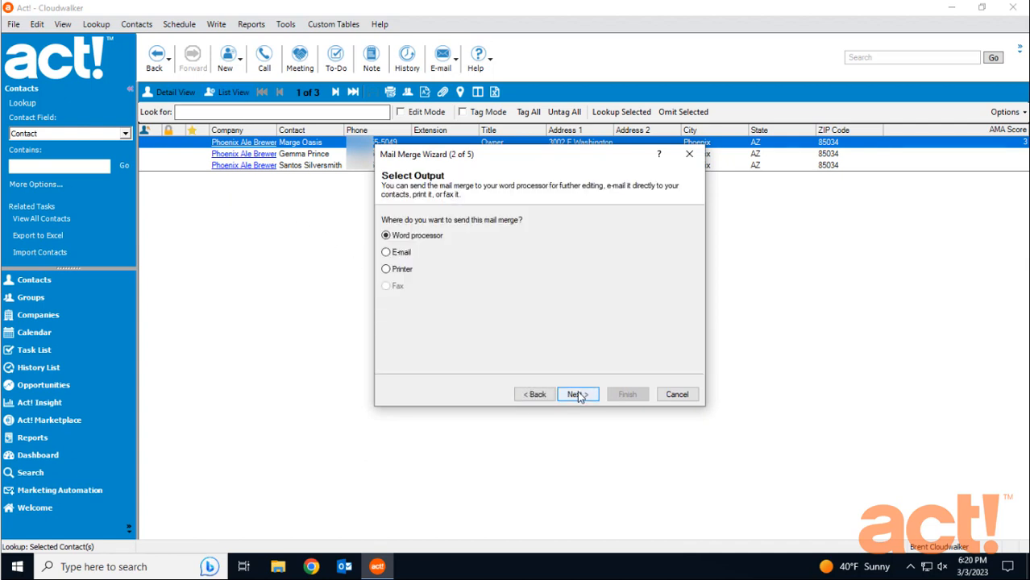
{"action": "left_click", "coordinate": [387, 254]}
{"action": "left_click", "coordinate": [575, 395]}
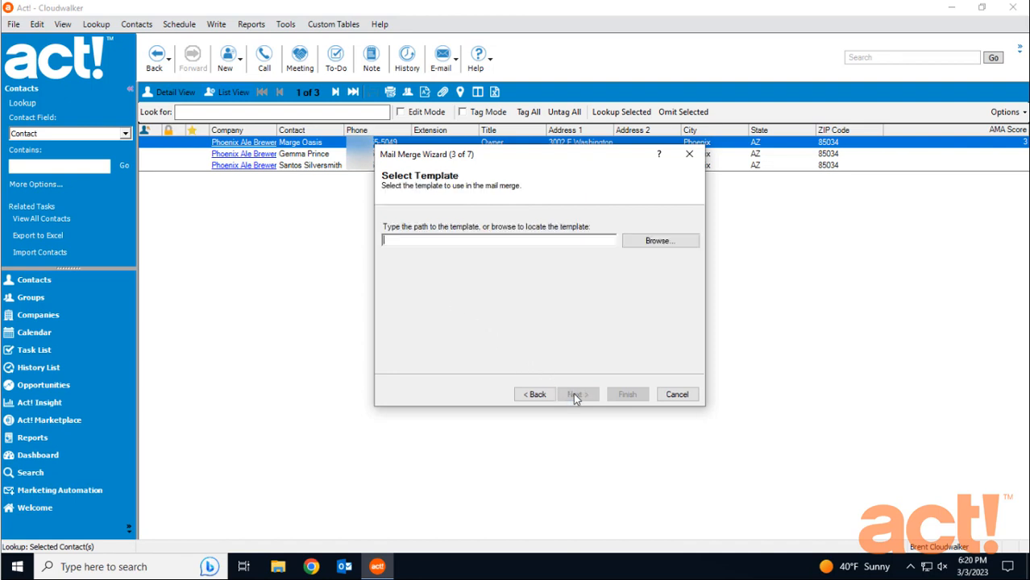
Use the template 03 Presentation - Follow Up Email - Phoenix Ale.adt and keep the current lookup as the merge recipients.
{"action": "left_click", "coordinate": [655, 242]}
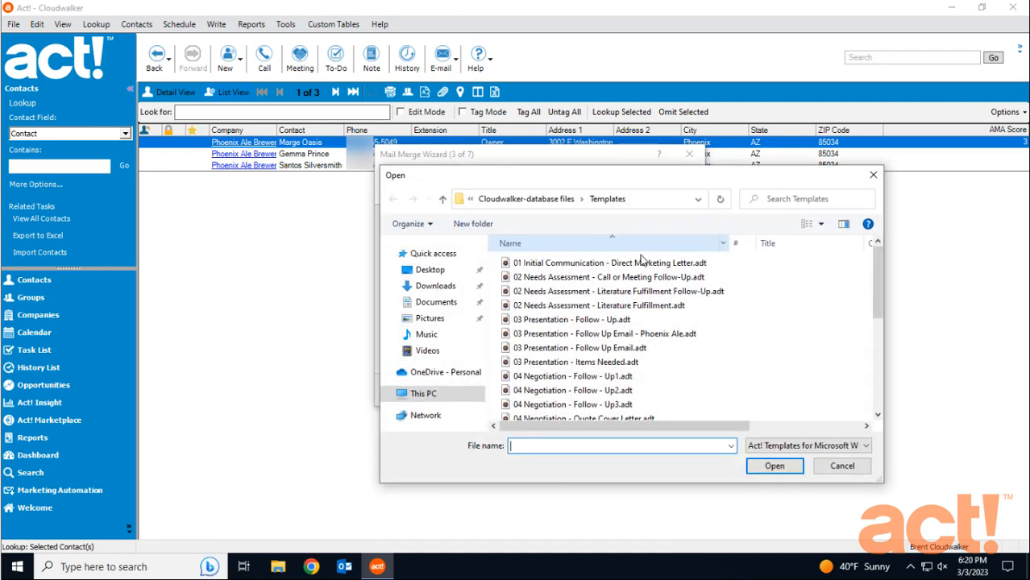
{"action": "left_click", "coordinate": [565, 338]}
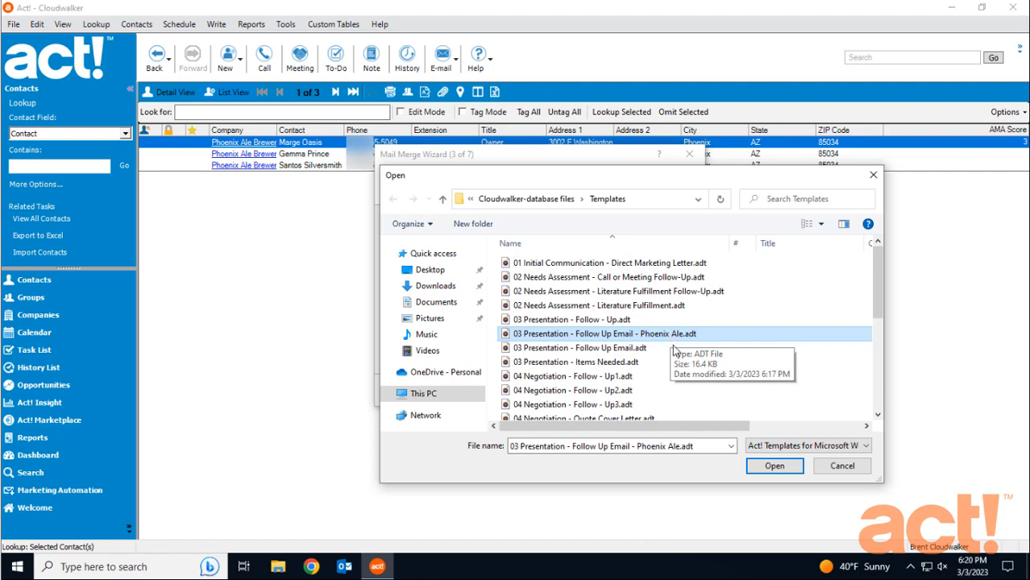
{"action": "left_click", "coordinate": [774, 466]}
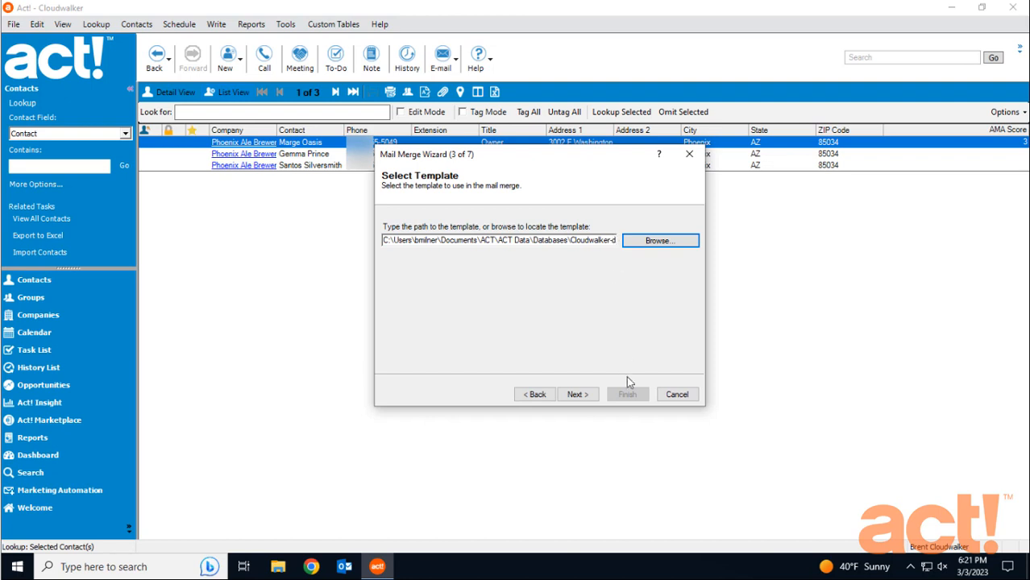
{"action": "left_click", "coordinate": [586, 396]}
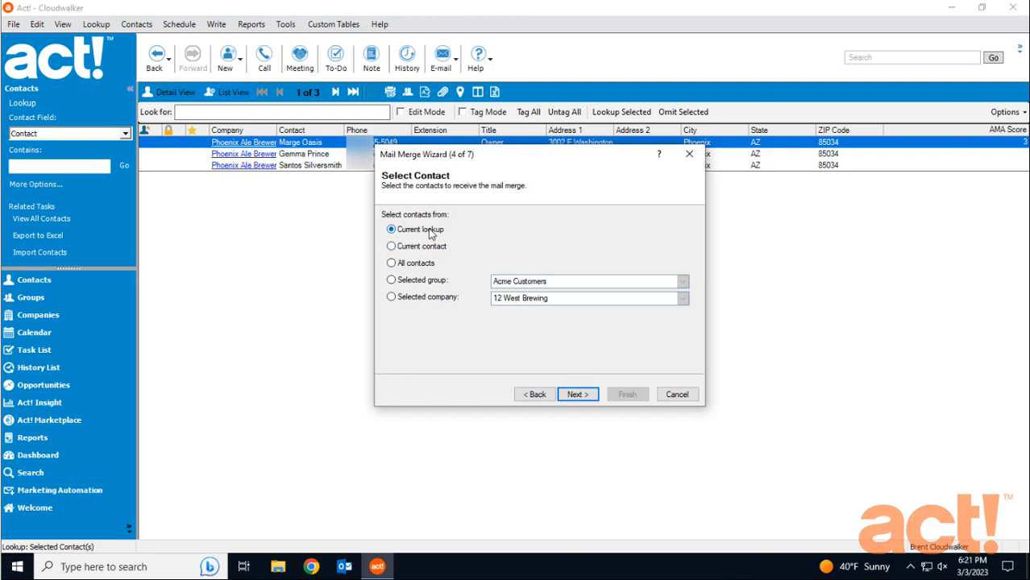
{"action": "left_click", "coordinate": [574, 394]}
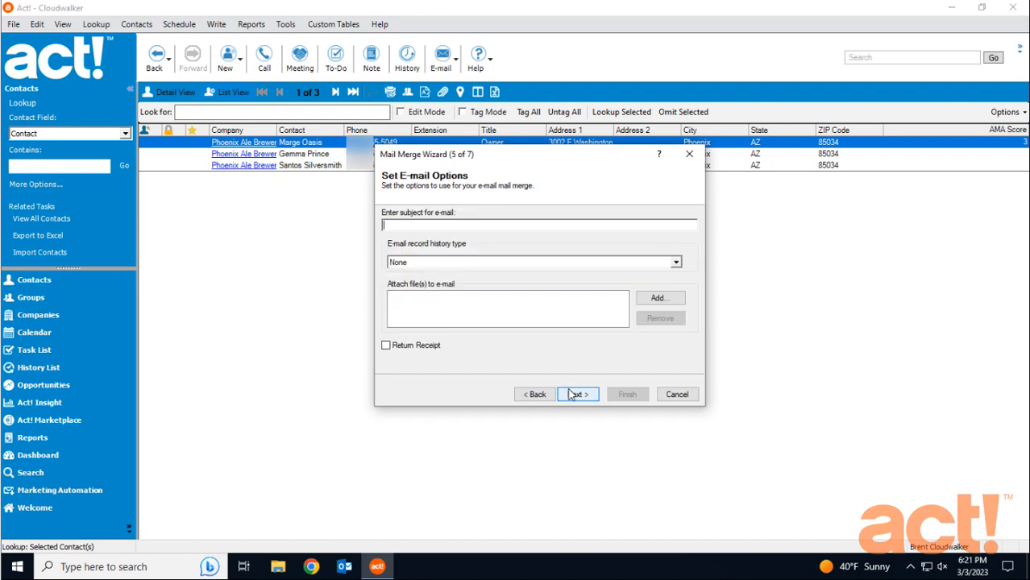
Enter "Maytober Festival Presentation" as the e-mail subject and accept the e-mail options.
{"action": "left_click", "coordinate": [483, 223]}
{"action": "type", "text": "May"}
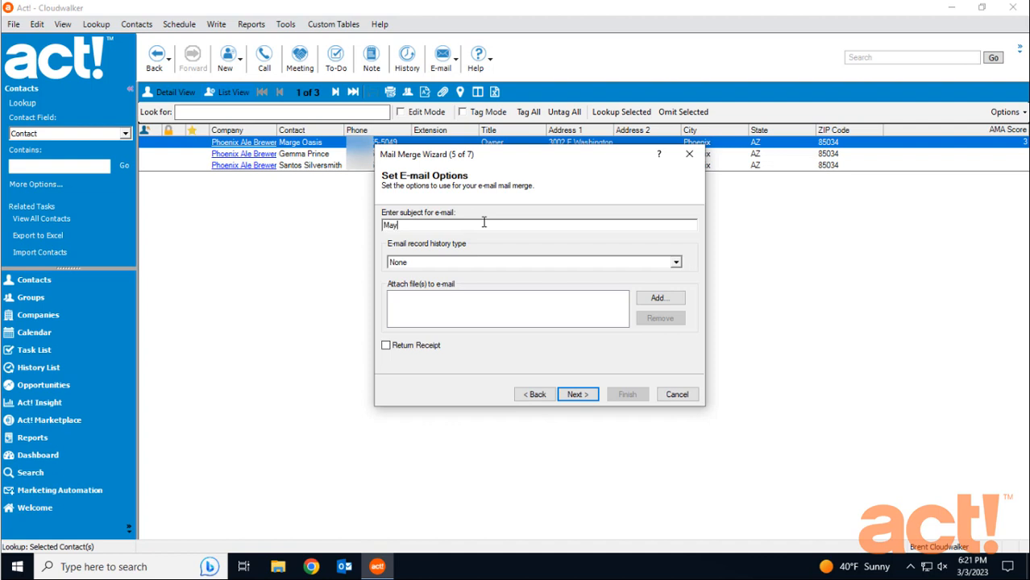
{"action": "type", "text": "tober Festivale"}
{"action": "key", "text": "BackSpace"}
{"action": "key", "text": "BackSpace"}
{"action": "type", "text": "Presentation"}
{"action": "left_click", "coordinate": [578, 395]}
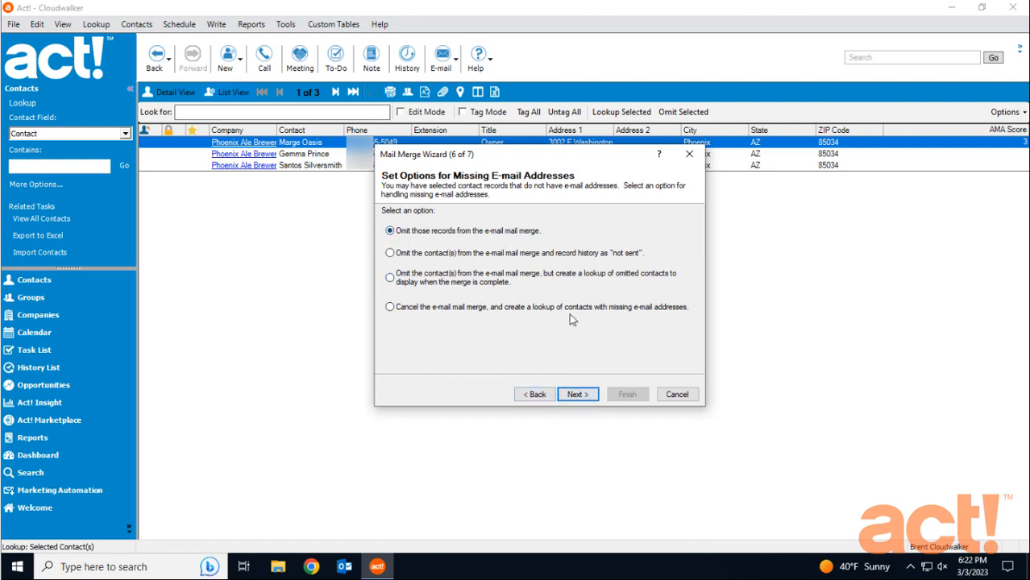
Keep records with missing e-mail addresses omitted from the merge and finish the wizard to send the messages.
{"action": "left_click", "coordinate": [579, 394]}
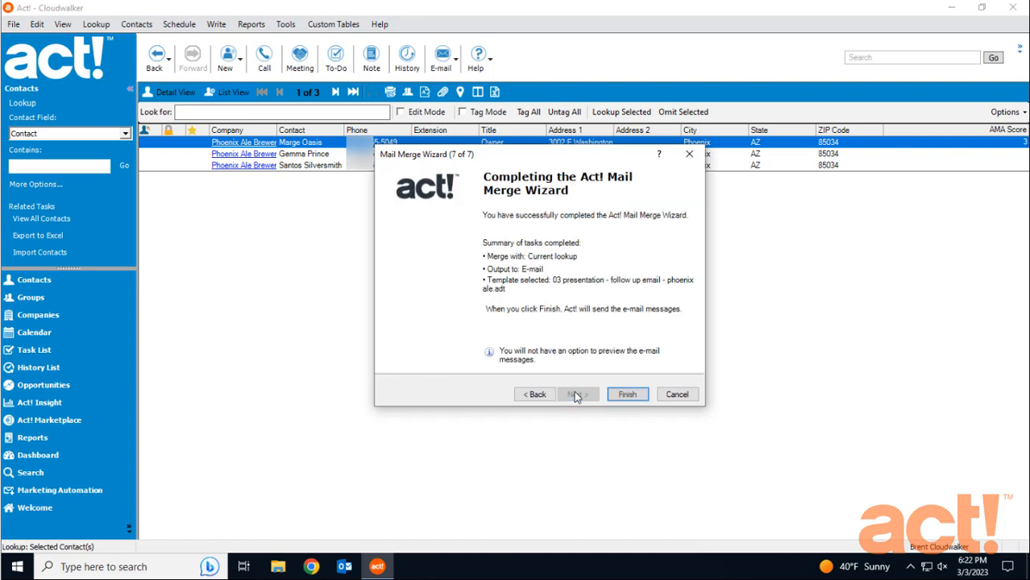
{"action": "left_click", "coordinate": [629, 395]}
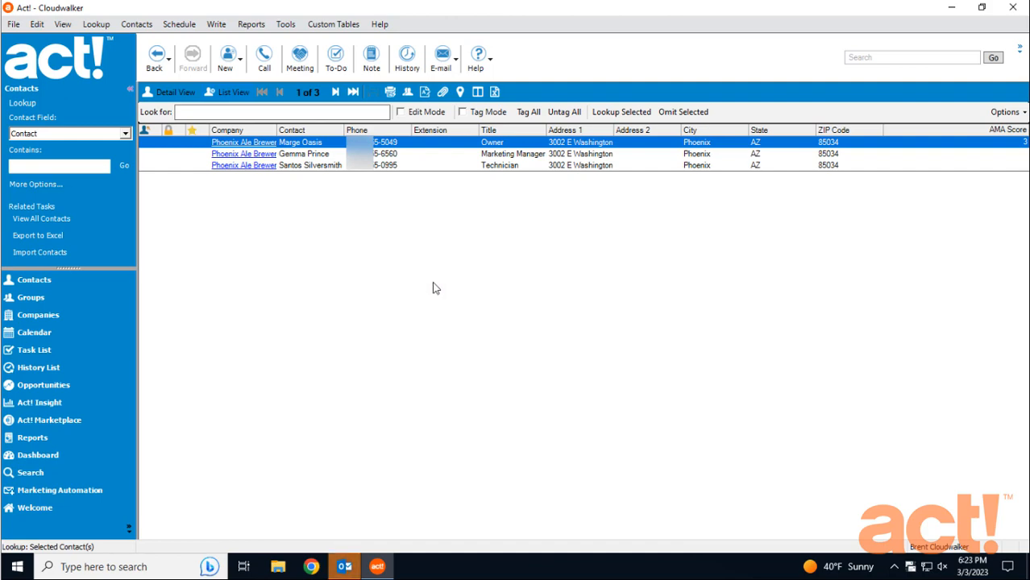
Open the first Phoenix Ale contact's history and sort it by date with the newest entries first to check the sent e-mail.
{"action": "double_click", "coordinate": [314, 144]}
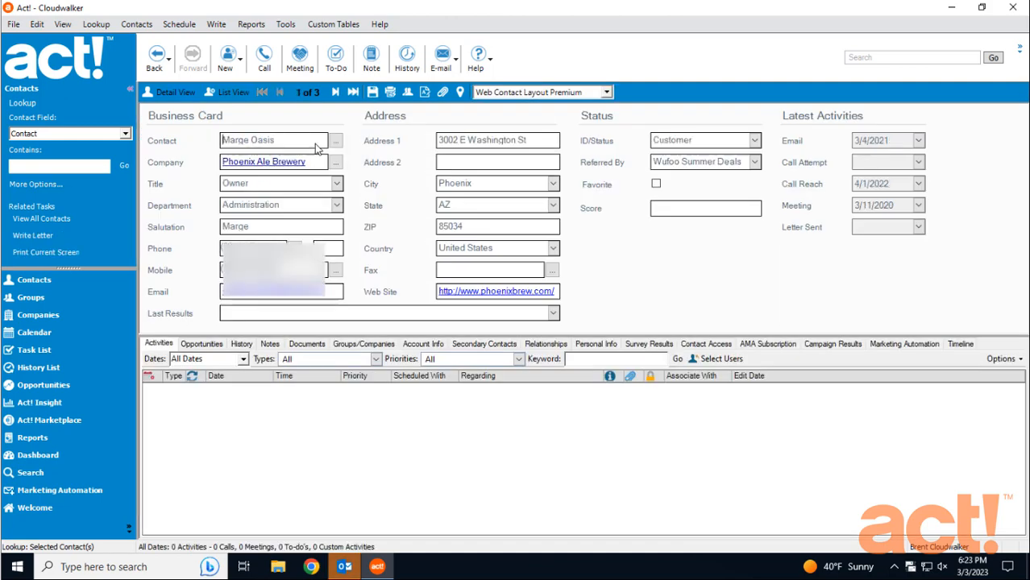
{"action": "left_click", "coordinate": [243, 346]}
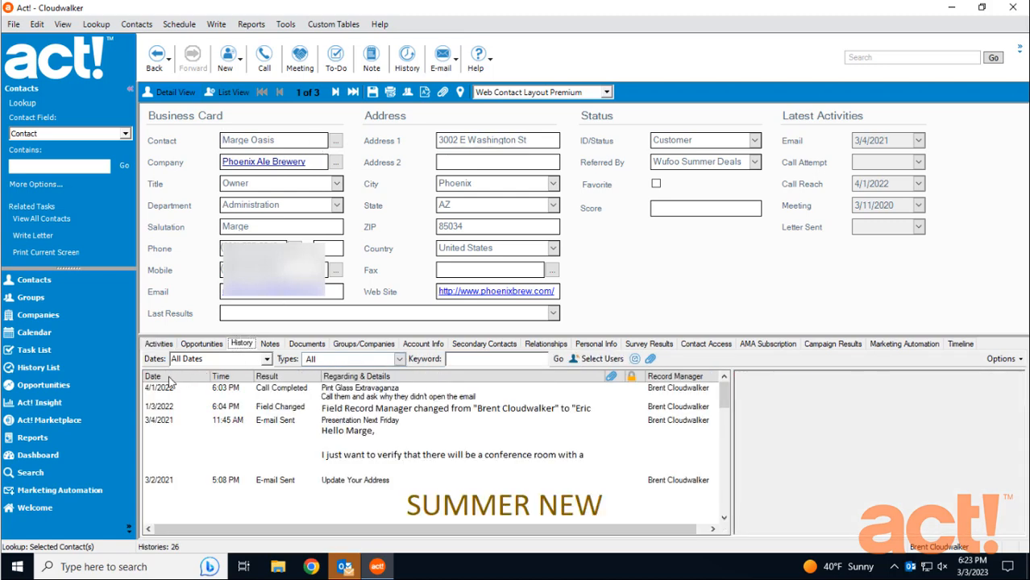
{"action": "left_click", "coordinate": [168, 377]}
{"action": "left_click", "coordinate": [168, 377]}
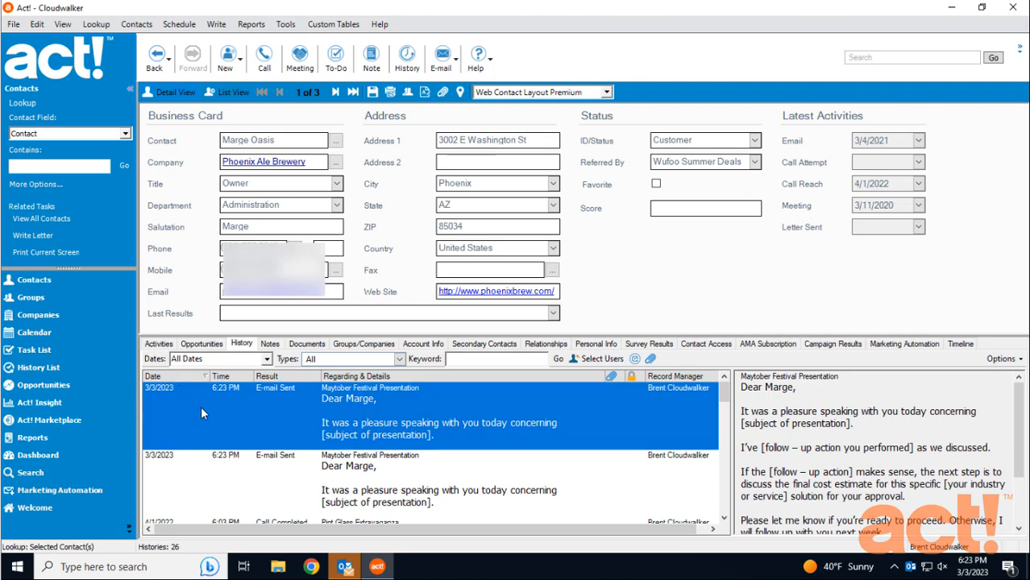